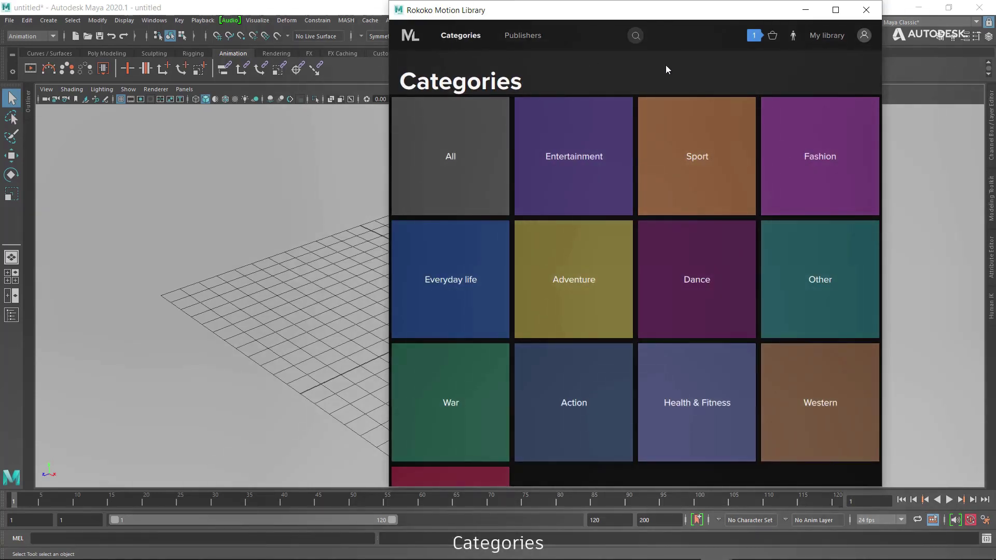
Step: Look through the motions in the Action category and the full list of motion publishers
{"action": "left_click", "coordinate": [587, 408]}
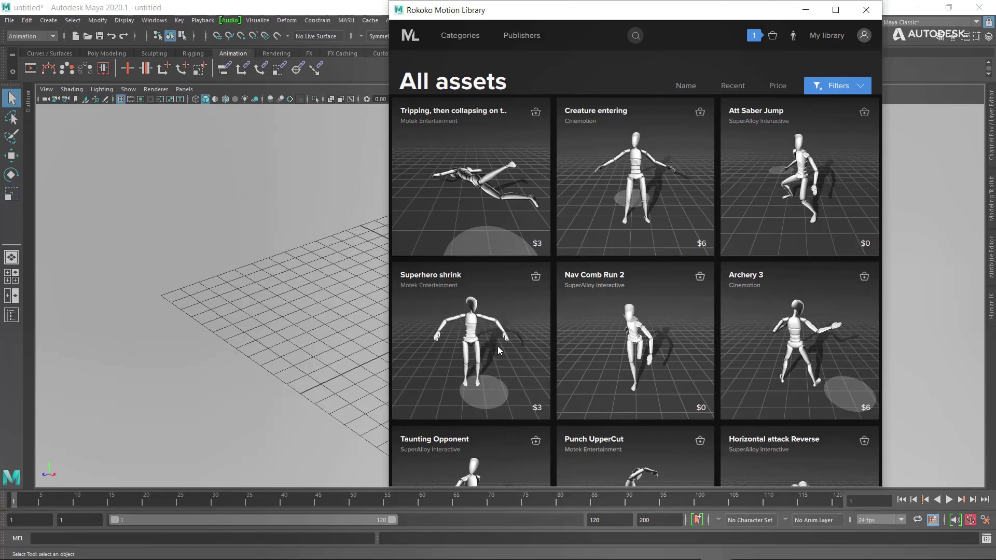
{"action": "left_click", "coordinate": [518, 36]}
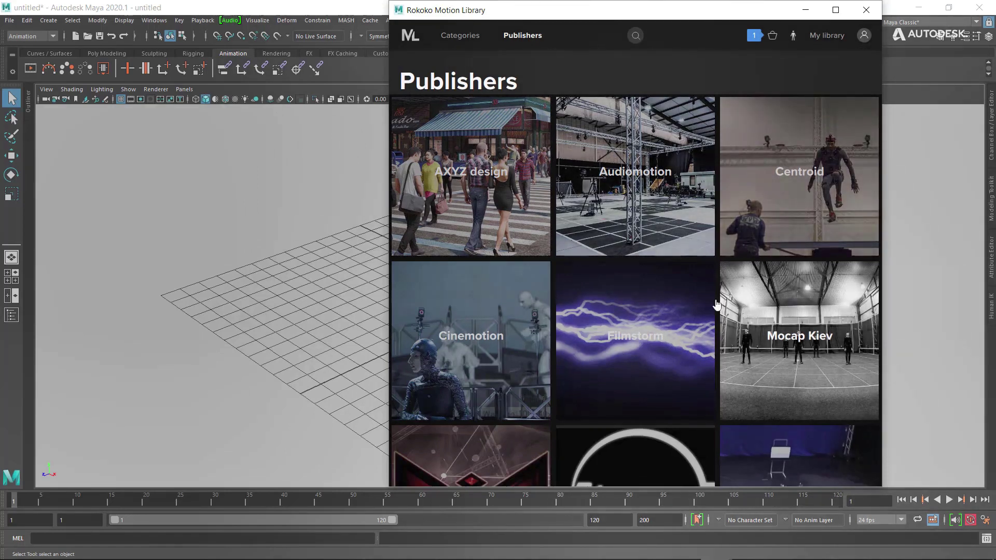
{"action": "scroll", "coordinate": [518, 312], "scroll_direction": "down", "scroll_amount": 1}
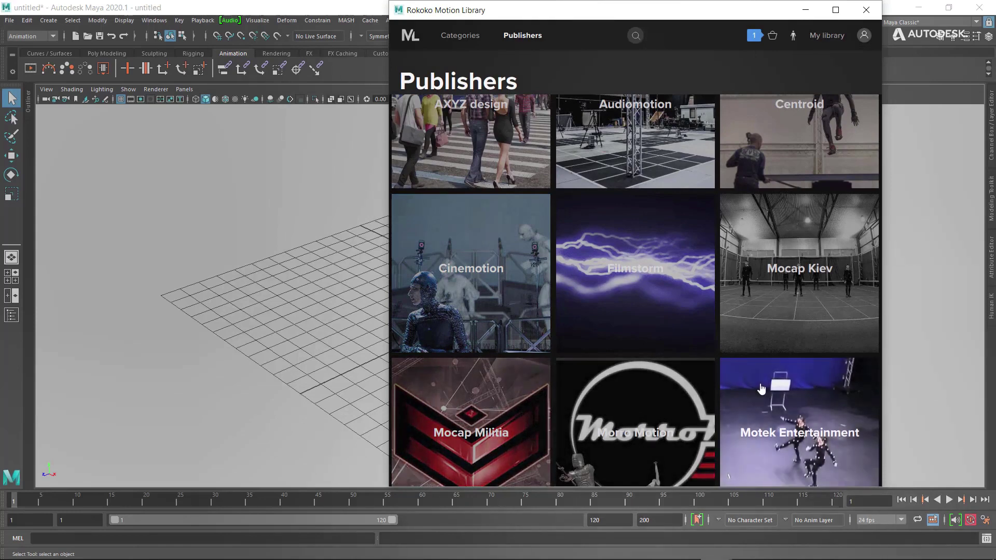
{"action": "scroll", "coordinate": [759, 386], "scroll_direction": "down", "scroll_amount": 3}
{"action": "scroll", "coordinate": [760, 389], "scroll_direction": "down", "scroll_amount": 2}
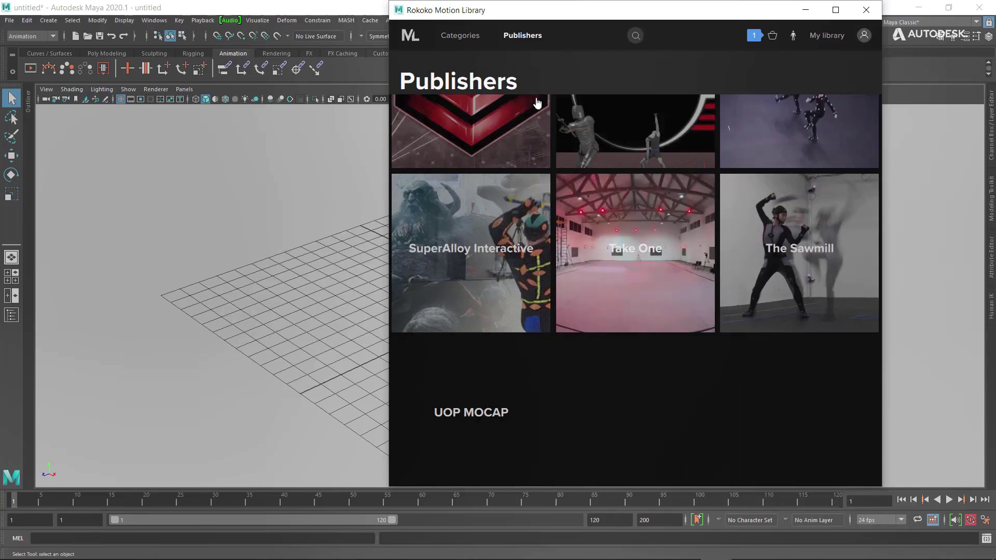
Step: Search all assets for "walk" and open the Walking with Pistol motion for preview
{"action": "left_click", "coordinate": [410, 35]}
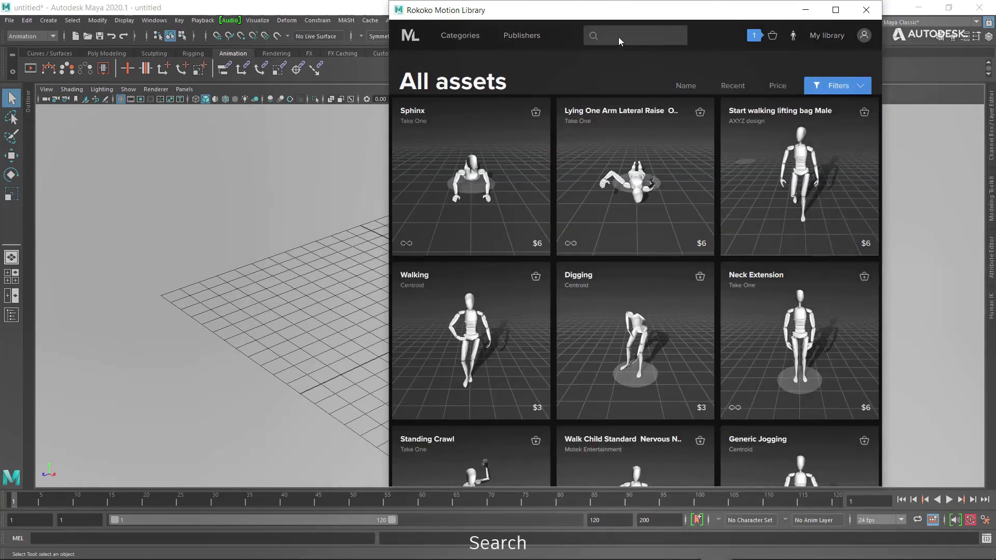
{"action": "type", "text": "walk"}
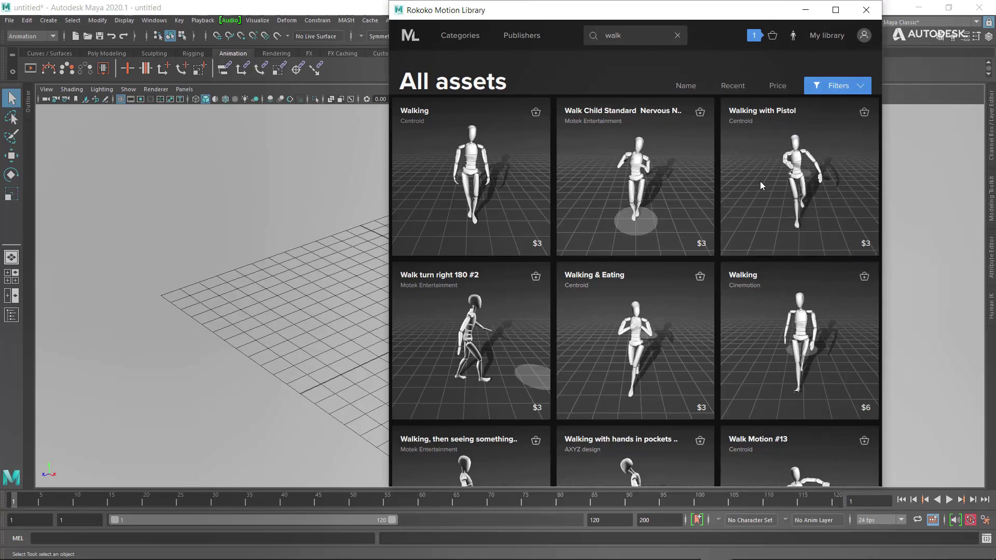
{"action": "left_click", "coordinate": [767, 205]}
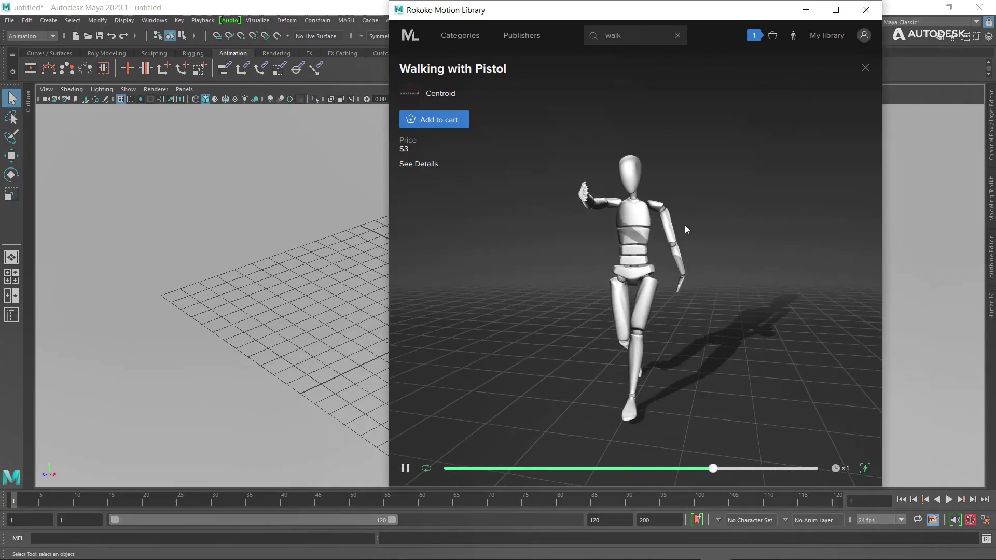
Step: Return to all assets and examine the available category and subcategory filter options, leaving the filters collapsed
{"action": "left_click", "coordinate": [406, 41]}
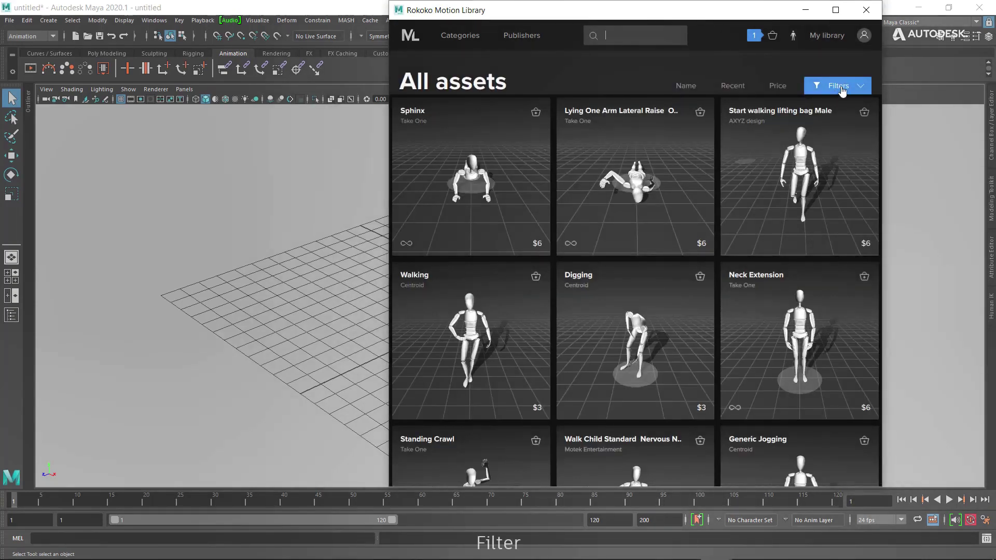
{"action": "left_click", "coordinate": [838, 86]}
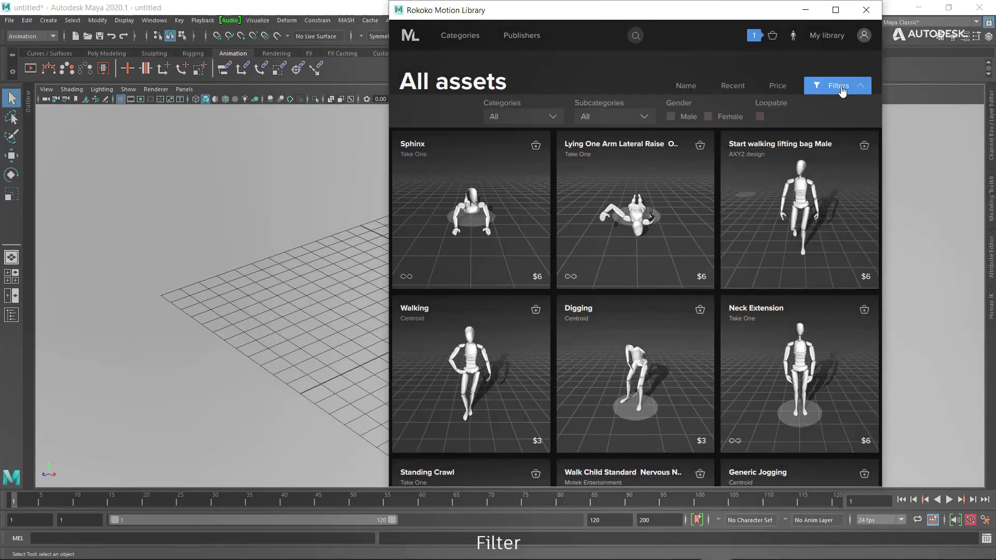
{"action": "left_click", "coordinate": [550, 118]}
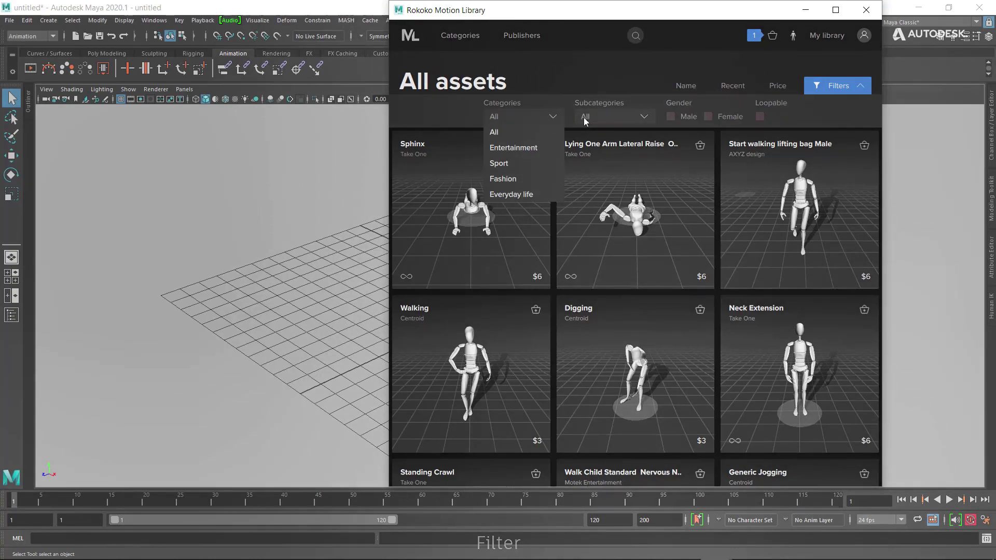
{"action": "left_click", "coordinate": [617, 117]}
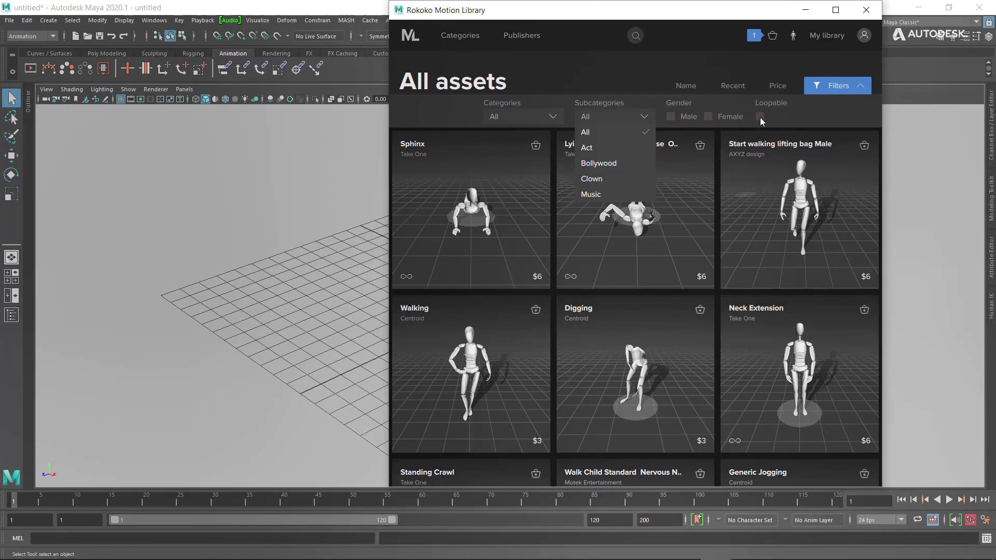
{"action": "left_click", "coordinate": [823, 118]}
{"action": "left_click", "coordinate": [811, 86]}
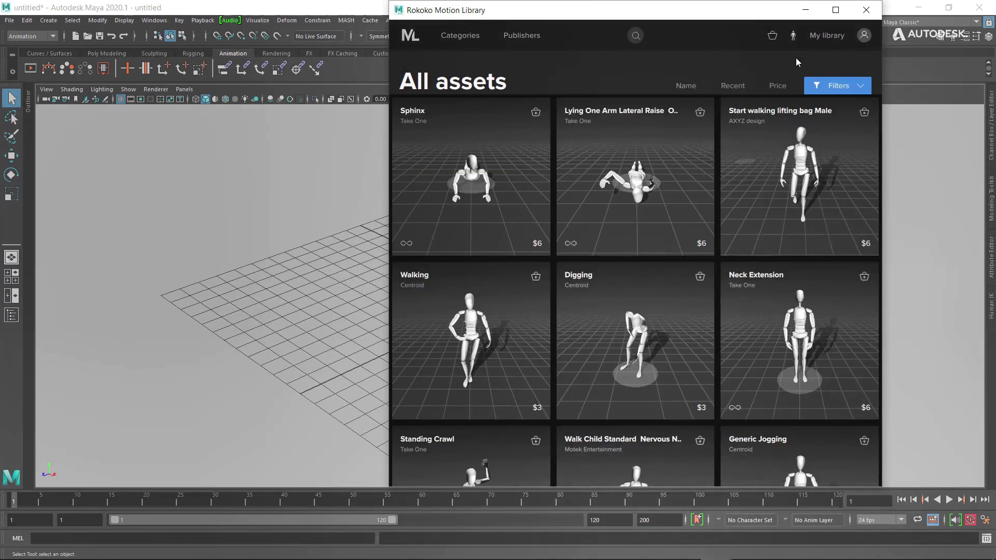
Step: Set Bruno as the preview character and return to all assets
{"action": "left_click", "coordinate": [793, 37]}
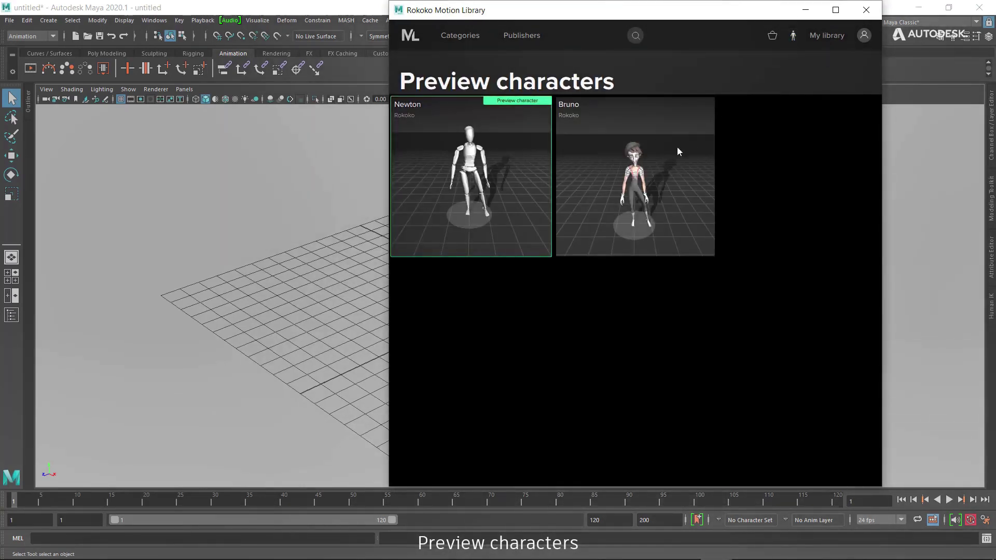
{"action": "left_click", "coordinate": [643, 166]}
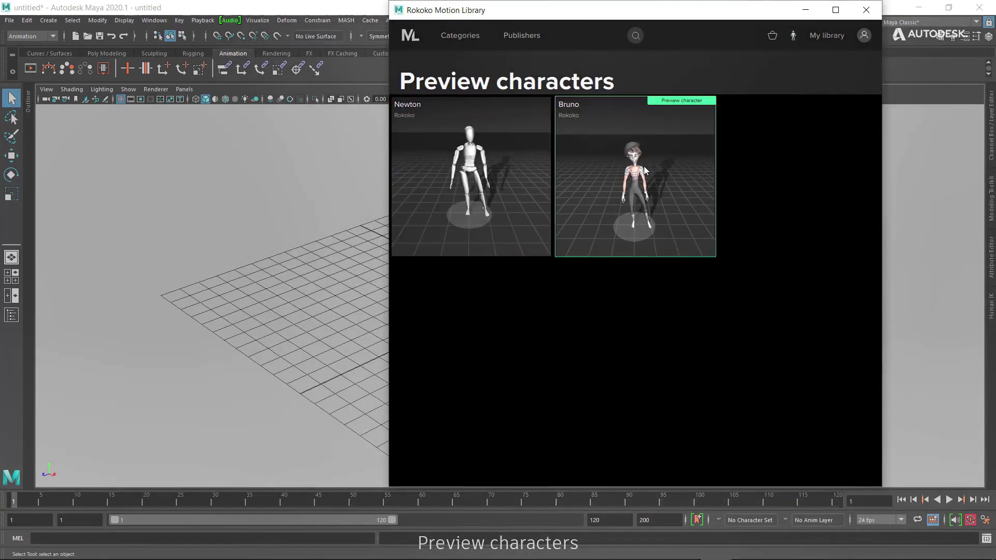
{"action": "left_click", "coordinate": [411, 36]}
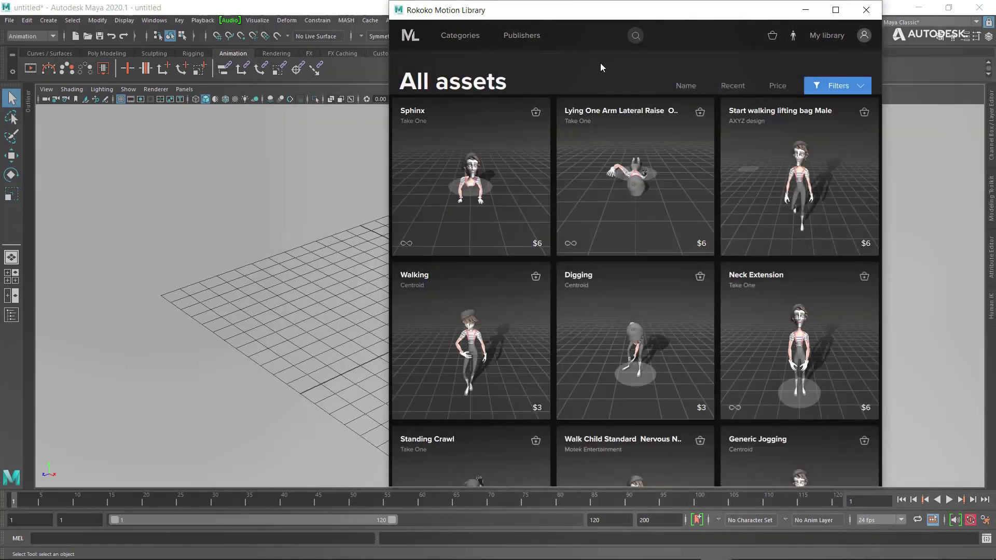
Step: Look through the Dance category, open the motion A guy dancing #73, and go back to the preview characters
{"action": "left_click", "coordinate": [473, 36]}
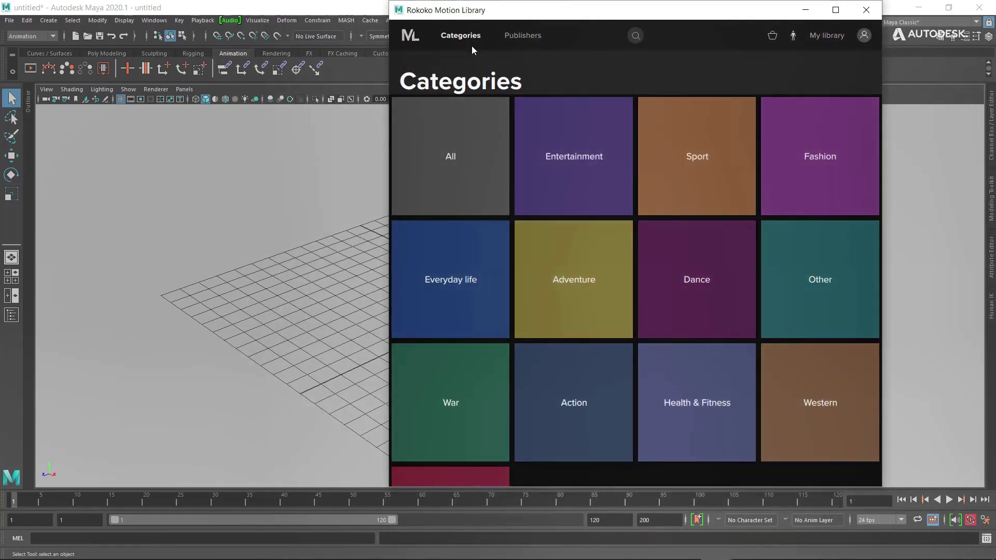
{"action": "left_click", "coordinate": [720, 279]}
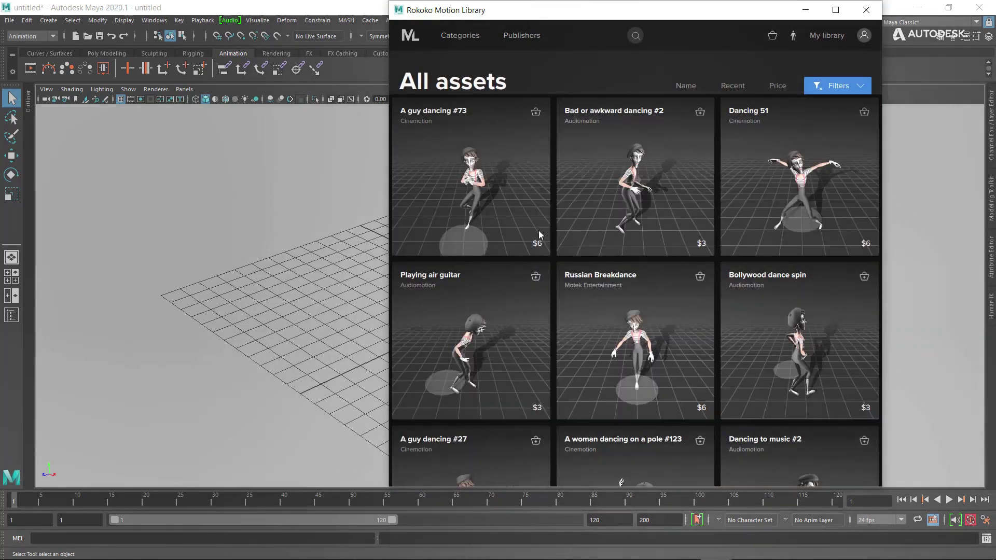
{"action": "left_click", "coordinate": [508, 193]}
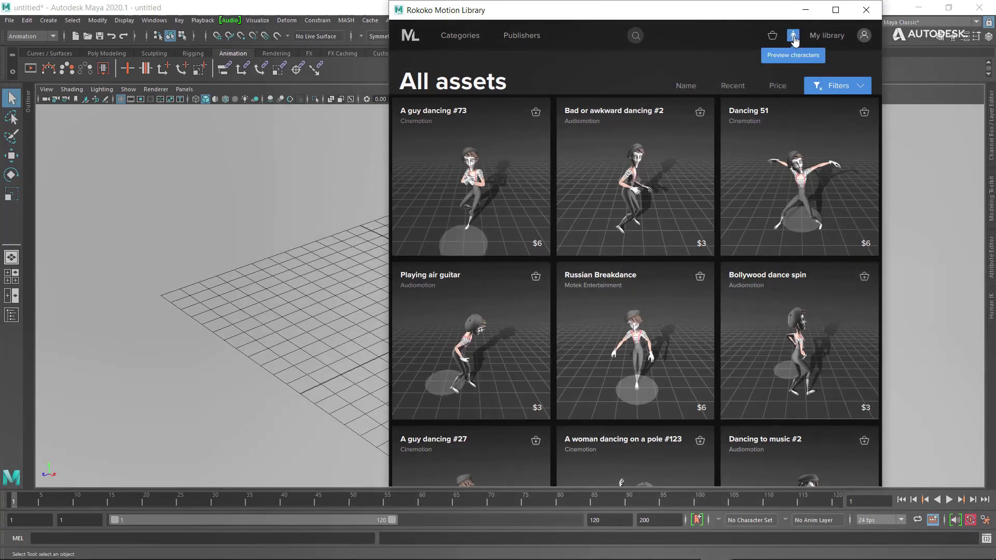
{"action": "left_click", "coordinate": [793, 38]}
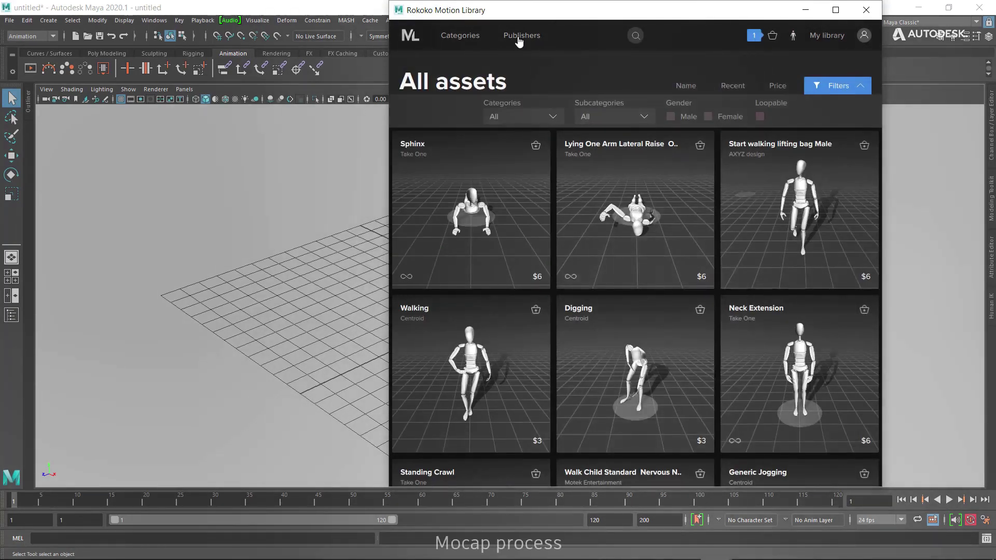
Step: Open the SuperAlloy Interactive publisher page and collapse its filter options
{"action": "left_click", "coordinate": [519, 37]}
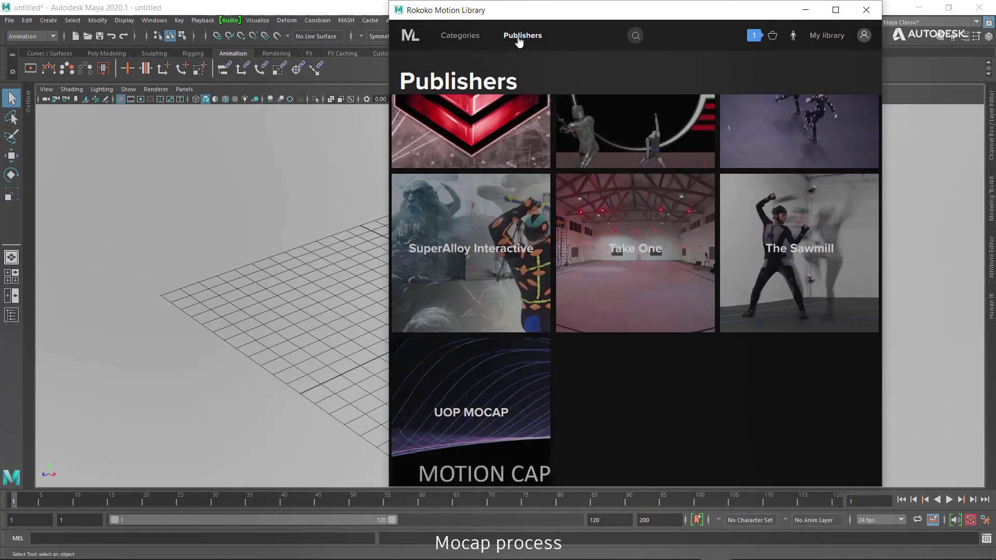
{"action": "left_click", "coordinate": [475, 254]}
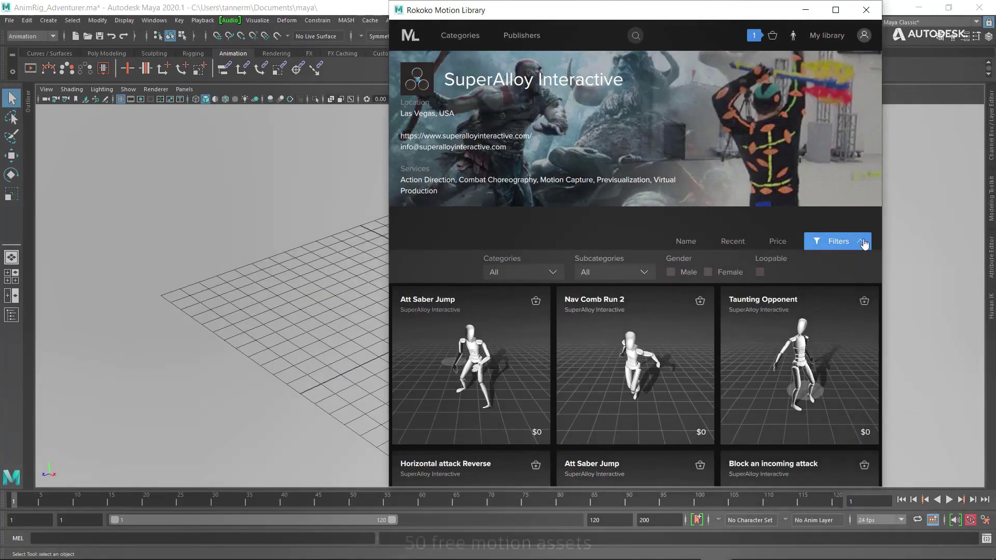
{"action": "left_click", "coordinate": [863, 243]}
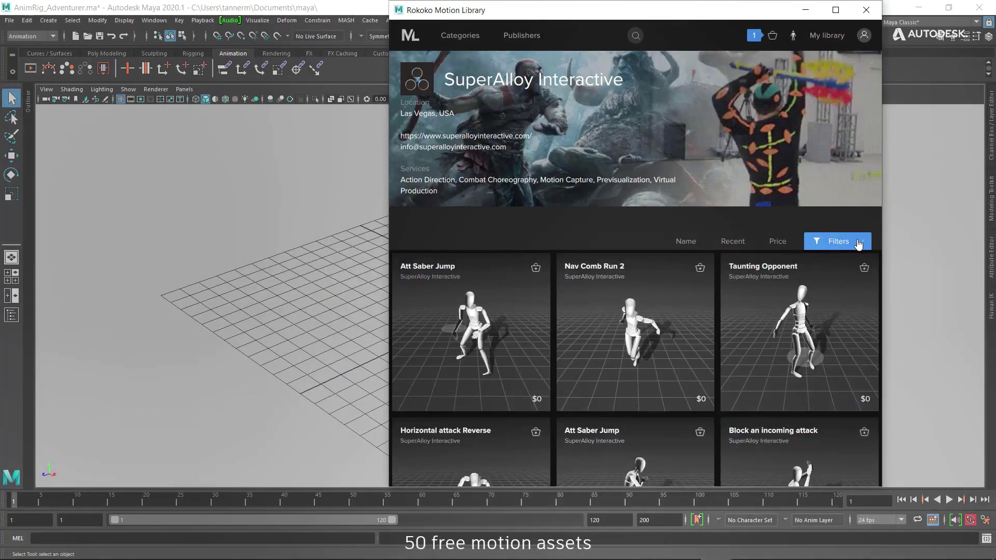
Step: Browse SuperAlloy Interactive's motions through page 2 and open the Spinning saber attack motion
{"action": "scroll", "coordinate": [819, 302], "scroll_direction": "down", "scroll_amount": 3}
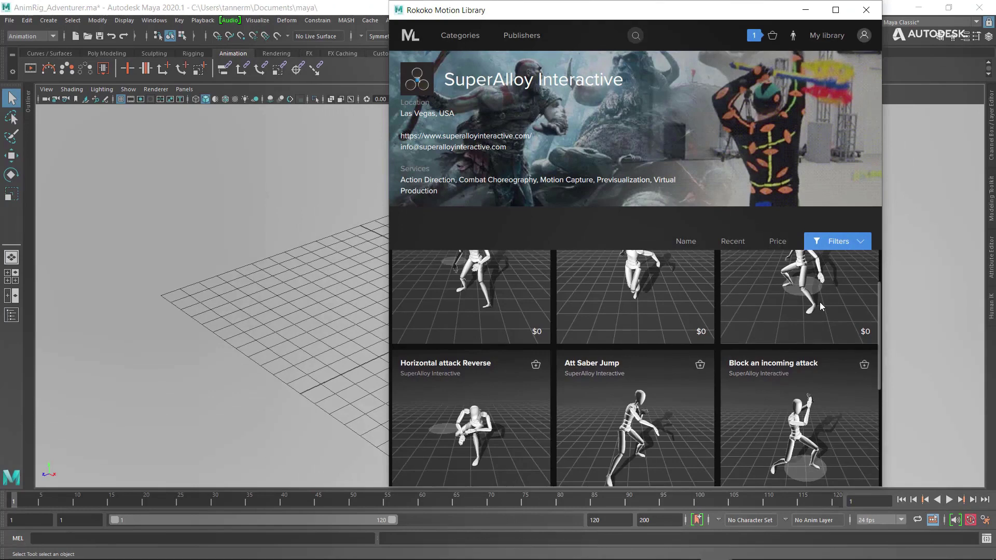
{"action": "scroll", "coordinate": [819, 302], "scroll_direction": "down", "scroll_amount": 3}
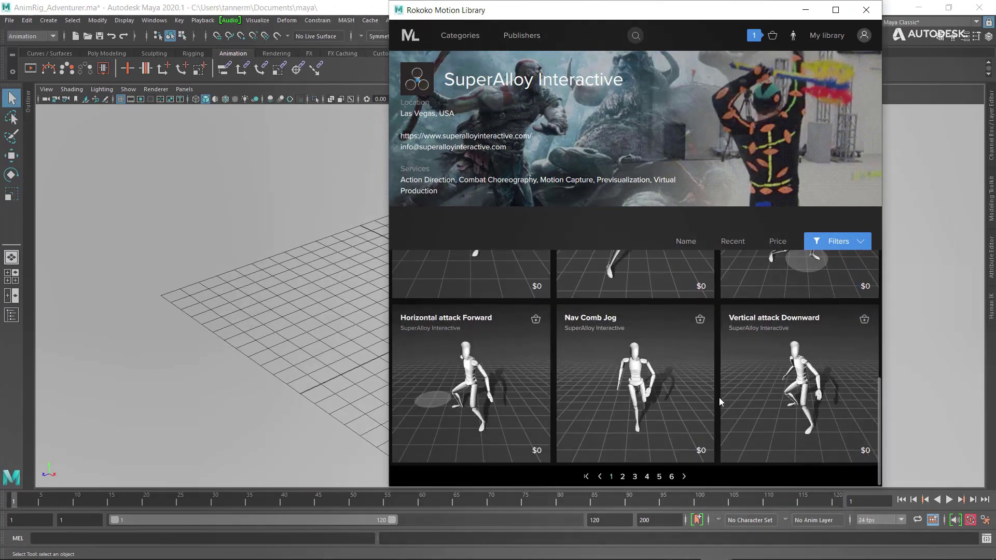
{"action": "left_click", "coordinate": [623, 476]}
{"action": "scroll", "coordinate": [743, 392], "scroll_direction": "up", "scroll_amount": 3}
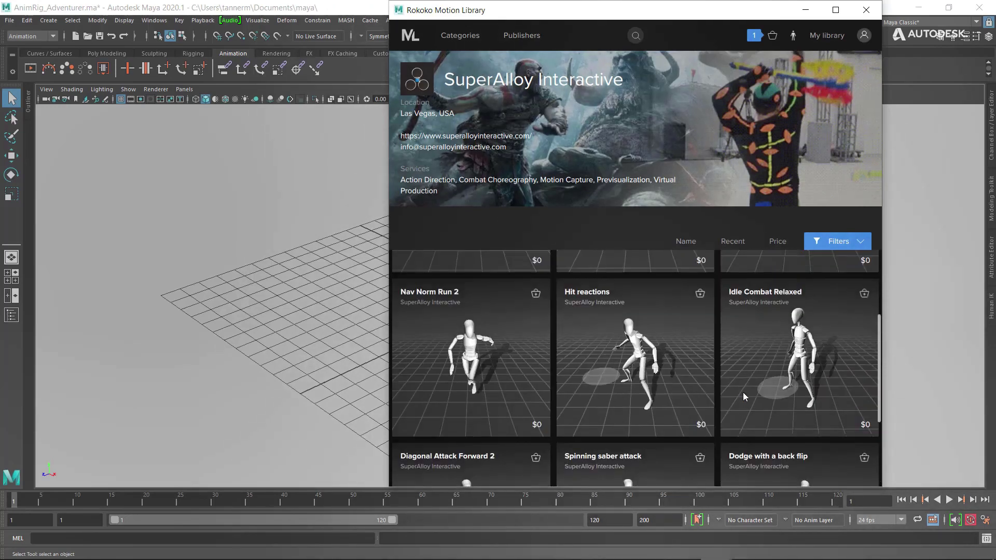
{"action": "scroll", "coordinate": [743, 392], "scroll_direction": "up", "scroll_amount": 3}
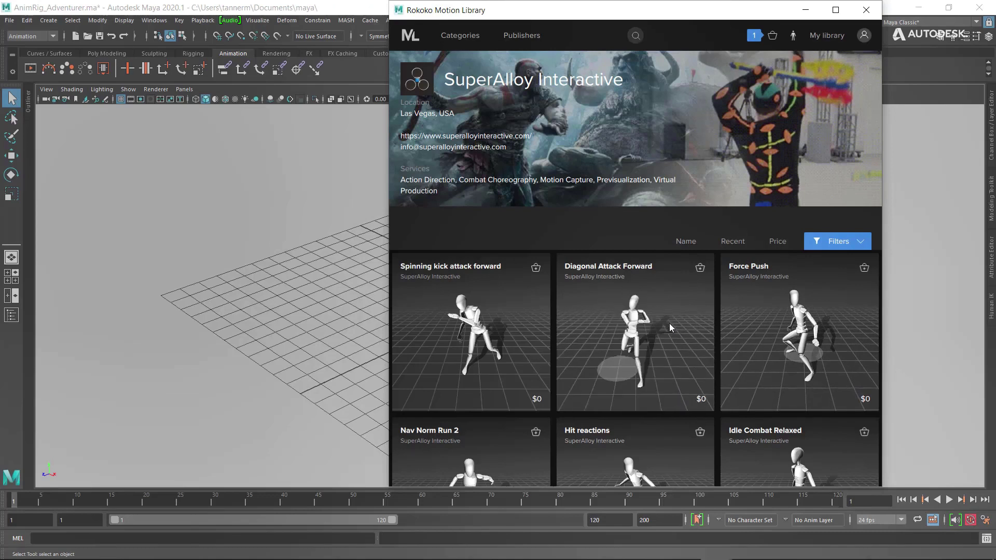
{"action": "scroll", "coordinate": [669, 324], "scroll_direction": "down", "scroll_amount": 2}
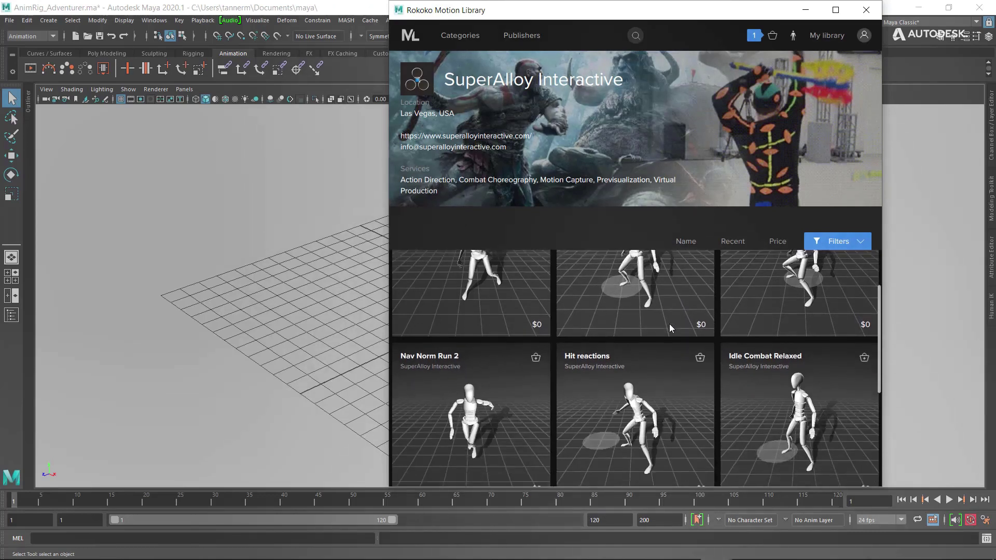
{"action": "scroll", "coordinate": [669, 327], "scroll_direction": "down", "scroll_amount": 1}
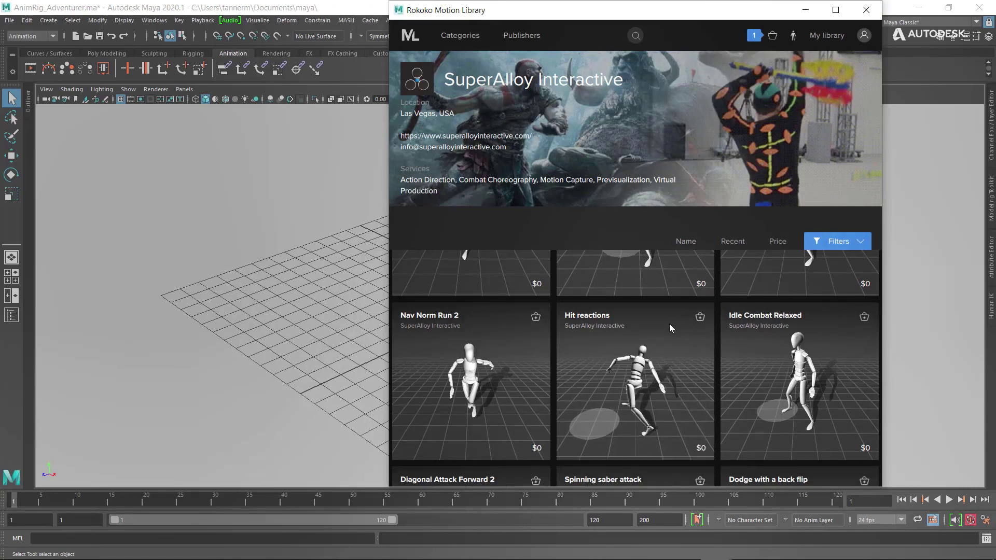
{"action": "scroll", "coordinate": [669, 325], "scroll_direction": "down", "scroll_amount": 3}
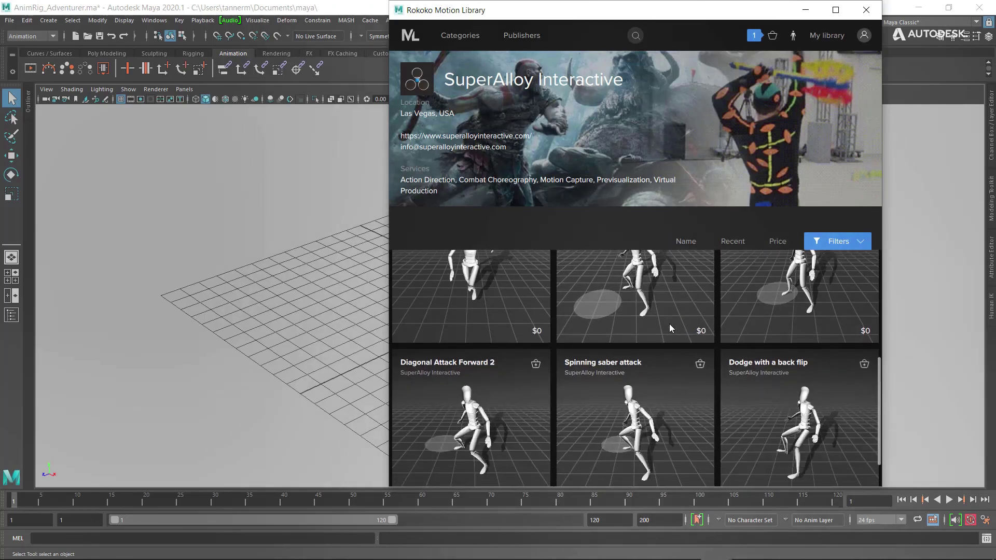
{"action": "scroll", "coordinate": [669, 329], "scroll_direction": "down", "scroll_amount": 1}
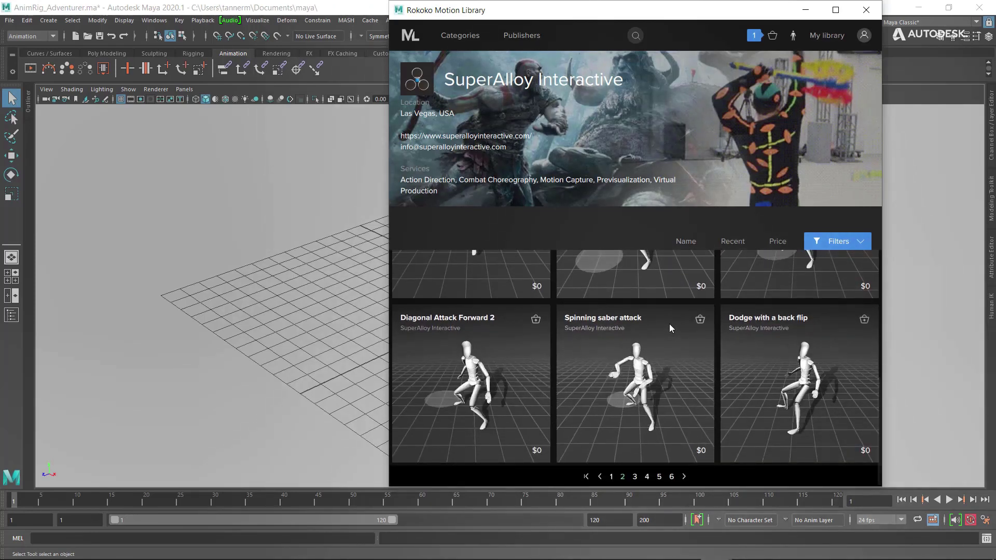
{"action": "left_click", "coordinate": [655, 357]}
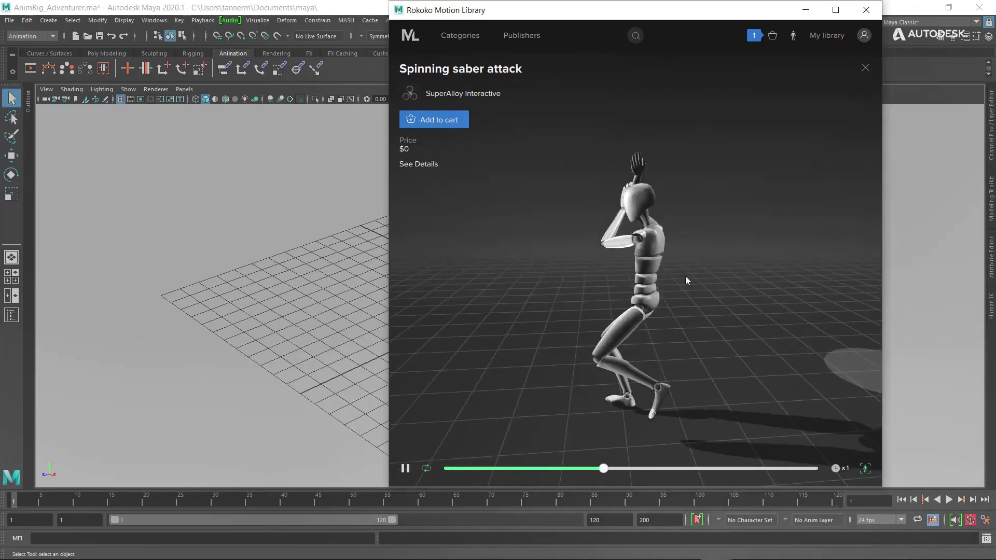
Step: Add Spinning saber attack to the cart, confirm the order and check out
{"action": "left_click", "coordinate": [459, 124]}
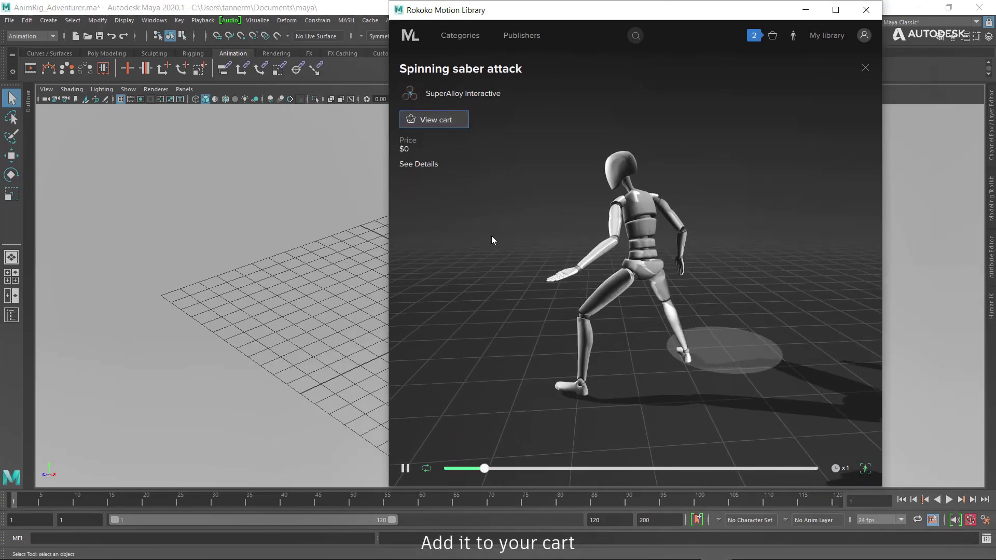
{"action": "left_click", "coordinate": [447, 120]}
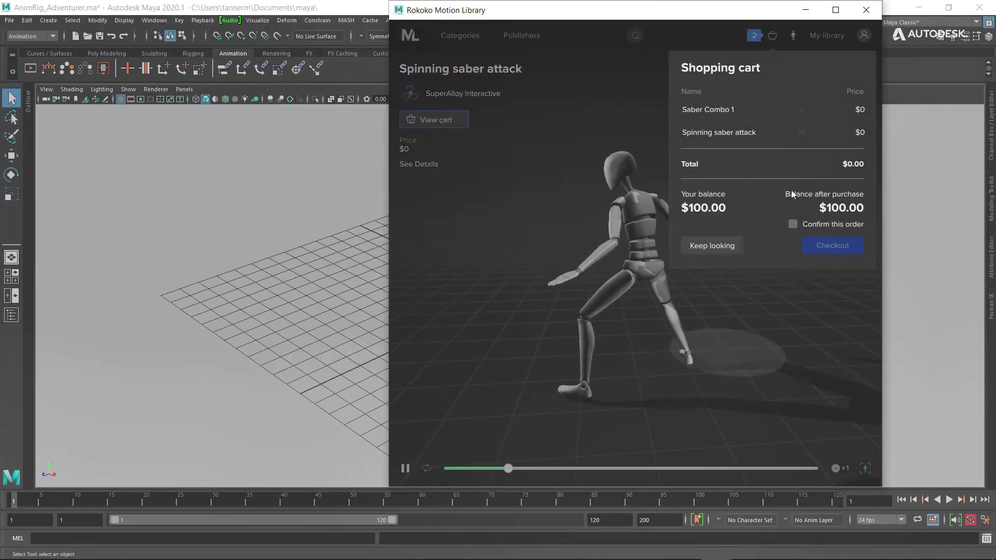
{"action": "left_click", "coordinate": [793, 225]}
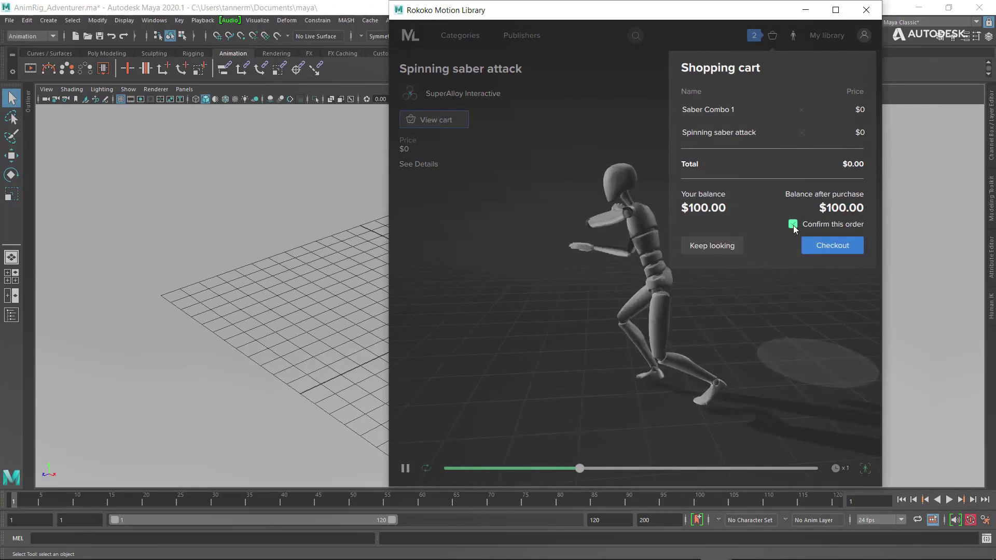
{"action": "left_click", "coordinate": [850, 246]}
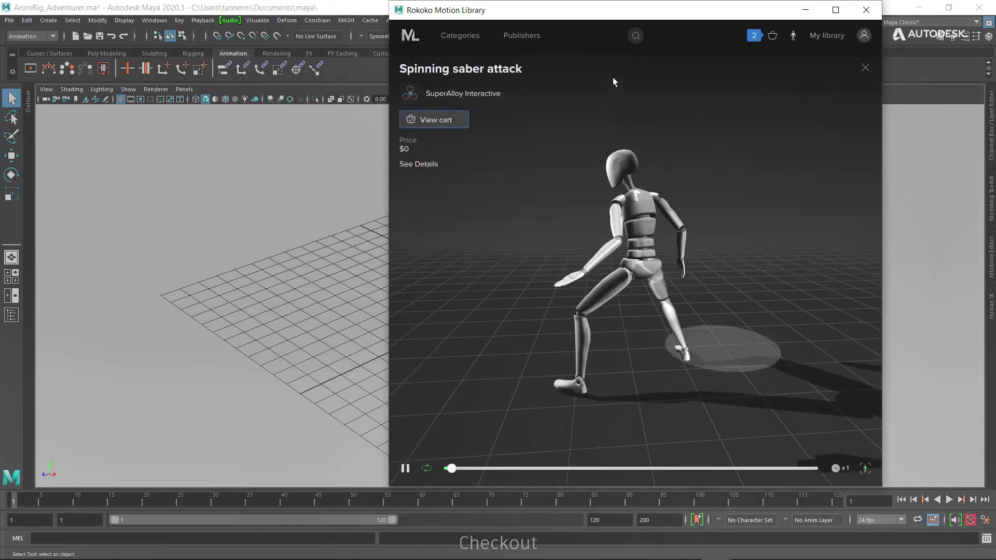
Step: Close the Spinning saber attack preview and open the Saber Combo 1 motion from My library
{"action": "left_click", "coordinate": [864, 68]}
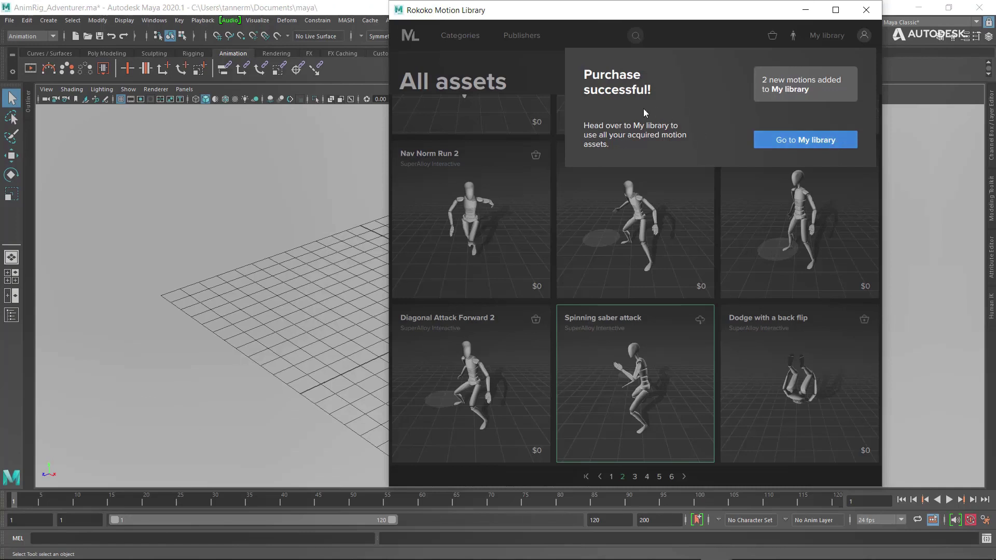
{"action": "left_click", "coordinate": [767, 140]}
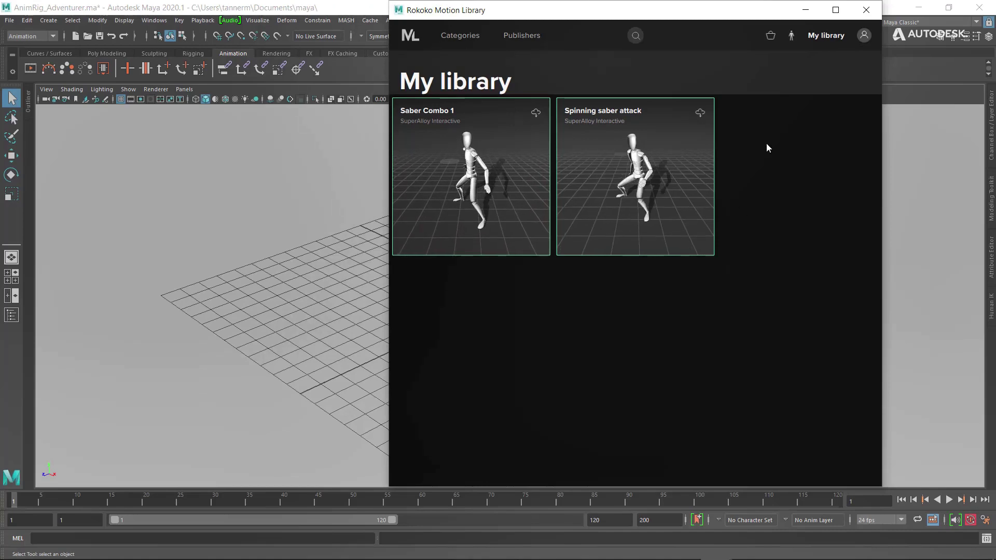
{"action": "left_click", "coordinate": [518, 227]}
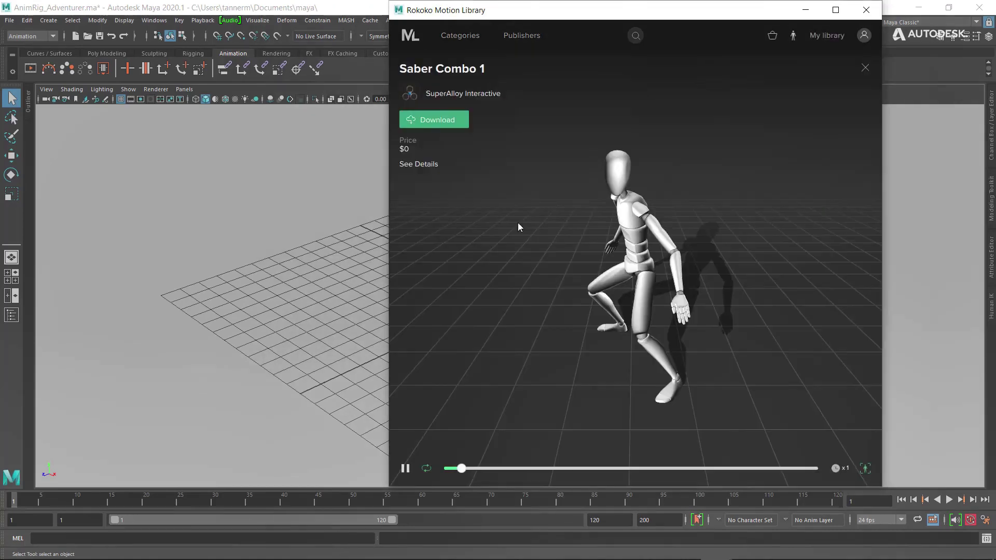
Step: Download Saber Combo 1, import it into the scene and minimize the Motion Library window
{"action": "left_click", "coordinate": [457, 121]}
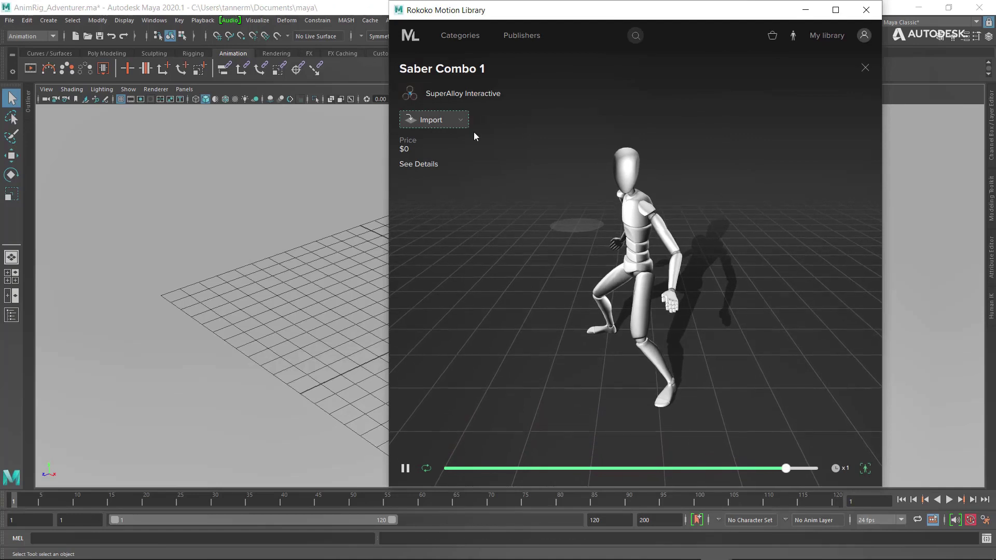
{"action": "left_click", "coordinate": [405, 468]}
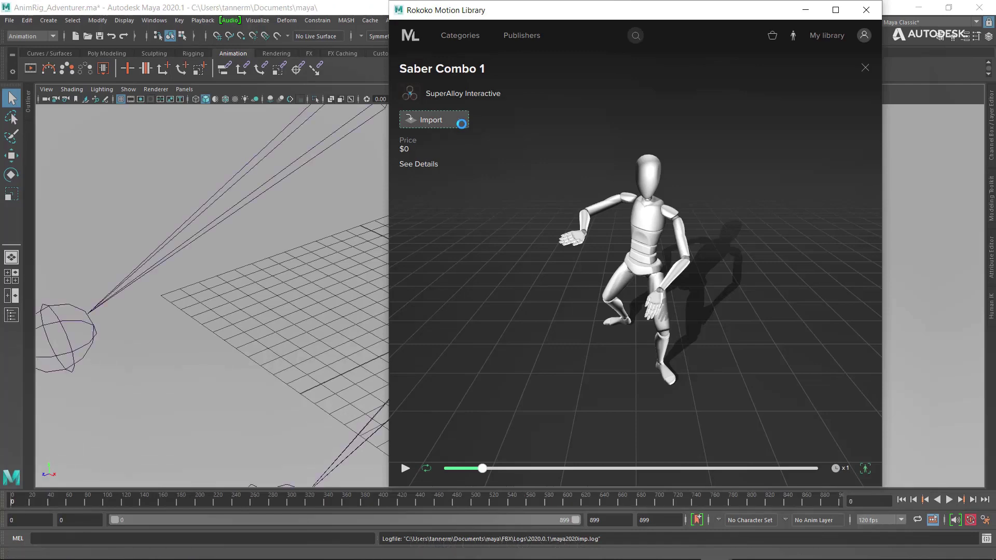
{"action": "left_click", "coordinate": [803, 12]}
Step: Play back the imported skeleton animation and examine its movement from several angles
{"action": "right_click_drag", "start_coordinate": [740, 306], "coordinate": [509, 350], "text": "alt"}
{"action": "left_click_drag", "start_coordinate": [509, 349], "coordinate": [599, 322], "text": "alt"}
{"action": "middle_click_drag", "start_coordinate": [600, 321], "coordinate": [570, 452], "text": "alt"}
{"action": "right_click_drag", "start_coordinate": [681, 405], "coordinate": [551, 387], "text": "alt"}
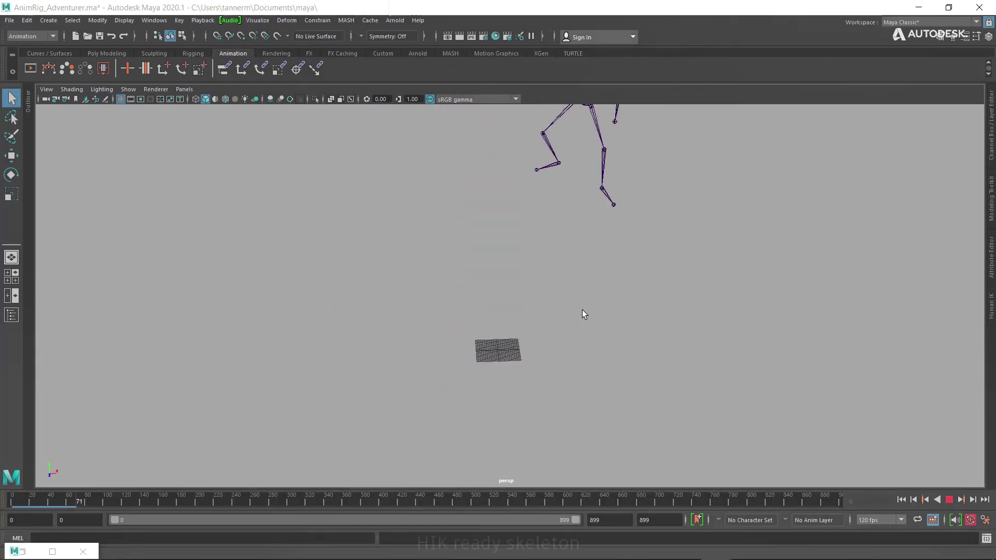
{"action": "left_click_drag", "start_coordinate": [582, 309], "coordinate": [711, 348], "text": "alt"}
{"action": "scroll", "coordinate": [756, 365], "scroll_direction": "down", "scroll_amount": 3}
{"action": "middle_click_drag", "start_coordinate": [694, 345], "coordinate": [652, 335], "text": "alt"}
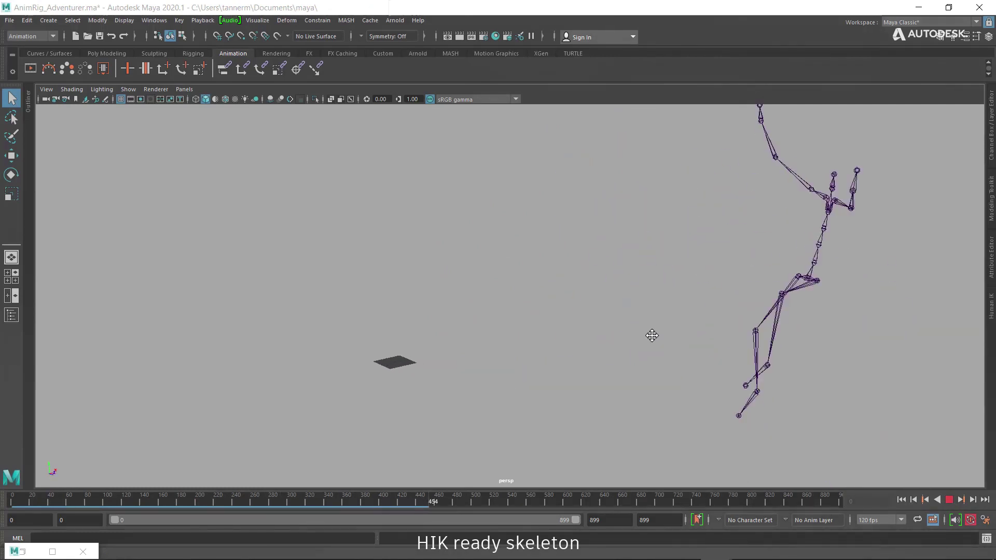
{"action": "left_click_drag", "start_coordinate": [680, 340], "coordinate": [638, 336], "text": "alt"}
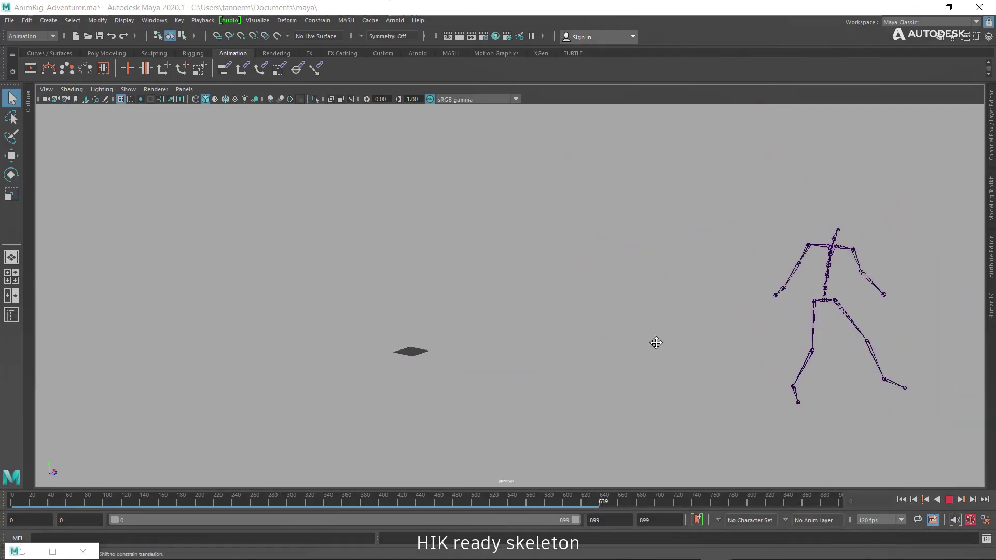
{"action": "middle_click_drag", "start_coordinate": [656, 343], "coordinate": [639, 343], "text": "alt"}
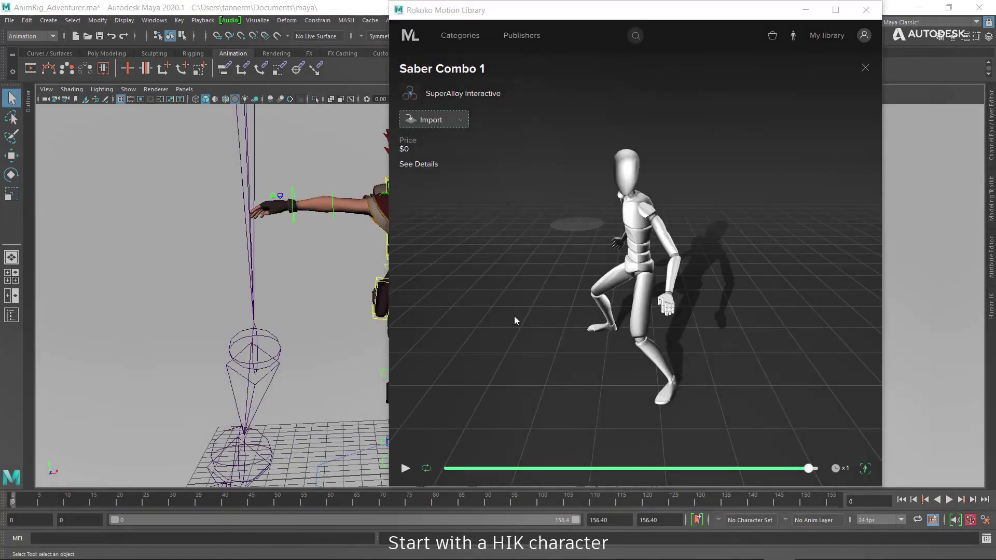
Step: Preview Saber Combo 1, import it into the Adventurer character scene and minimize the Motion Library window
{"action": "left_click", "coordinate": [406, 470]}
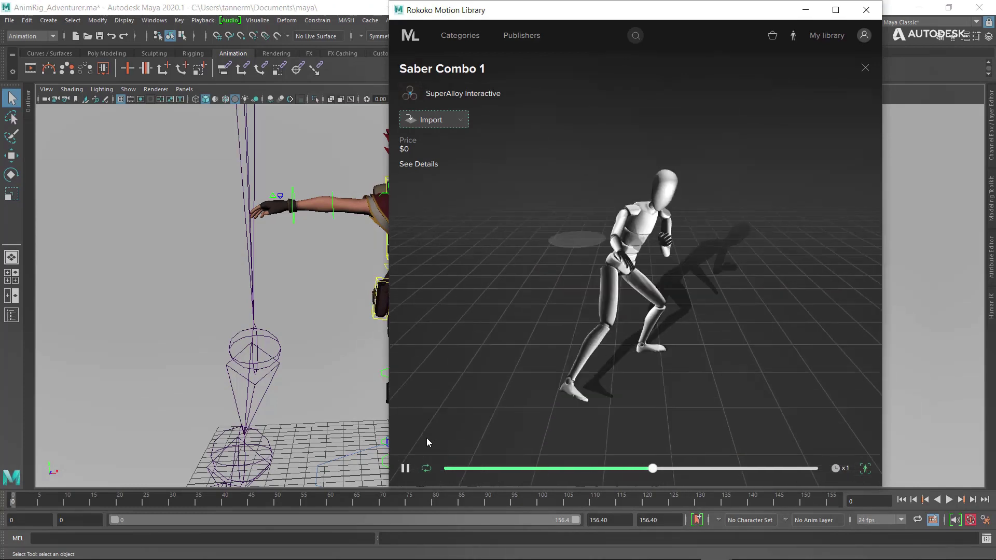
{"action": "left_click", "coordinate": [407, 470]}
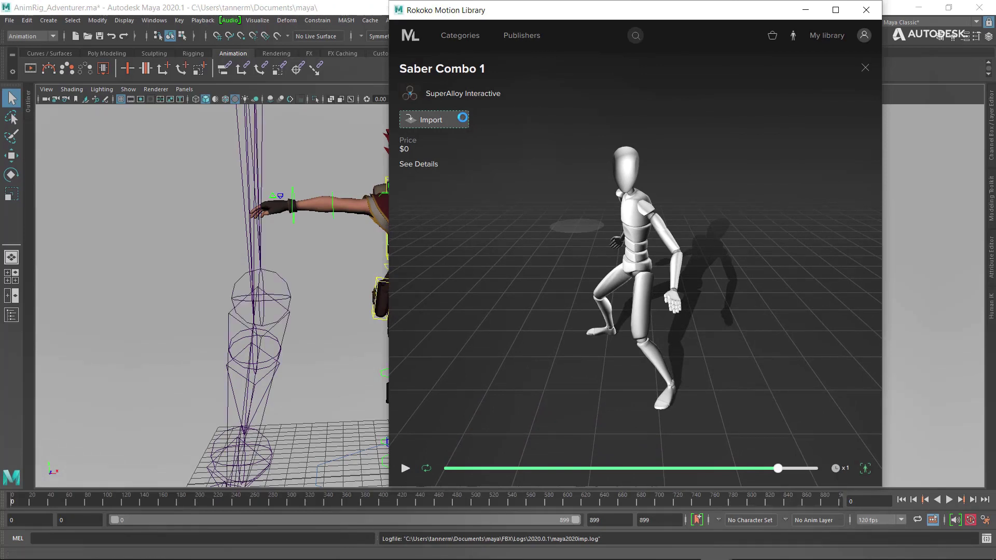
{"action": "left_click", "coordinate": [805, 9]}
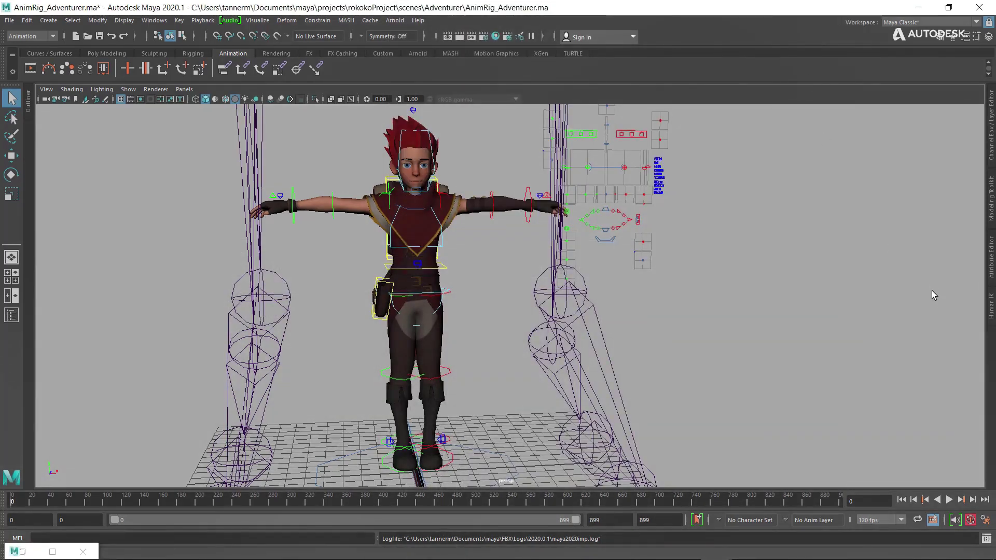
Step: Check the character definition in HumanIK, and set the character to the Adventurer_HIK custom rig with Character1 as source
{"action": "left_click", "coordinate": [990, 311]}
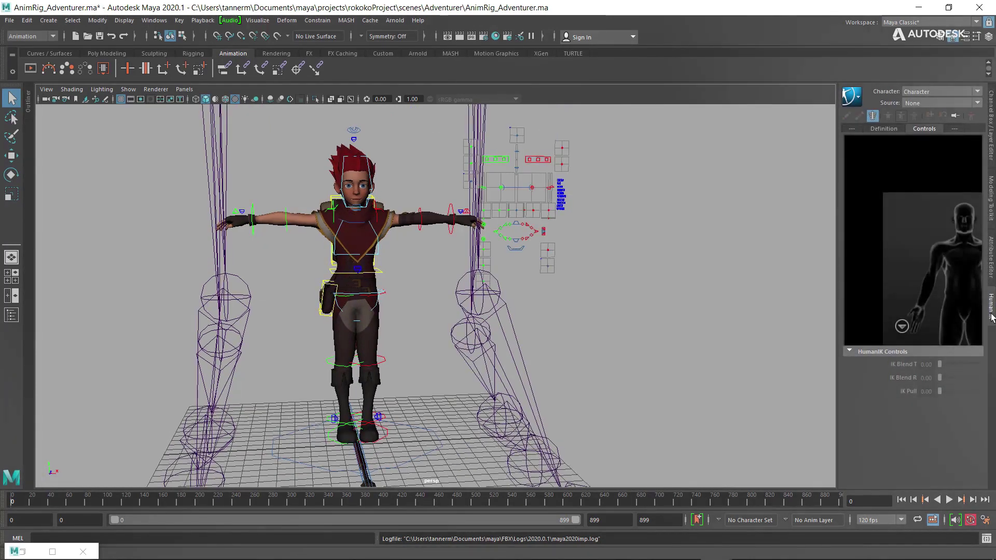
{"action": "left_click", "coordinate": [884, 129]}
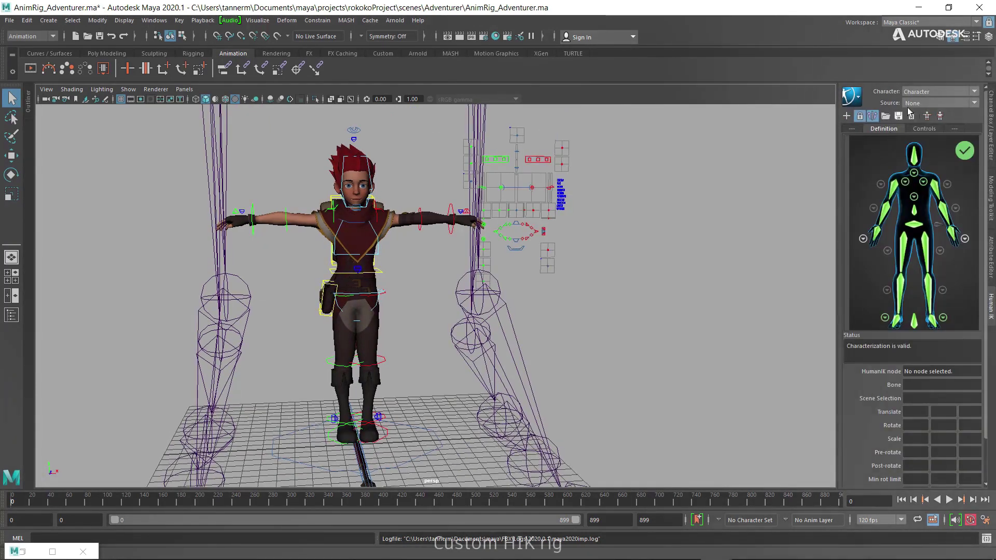
{"action": "left_click", "coordinate": [935, 91]}
{"action": "left_click", "coordinate": [935, 110]}
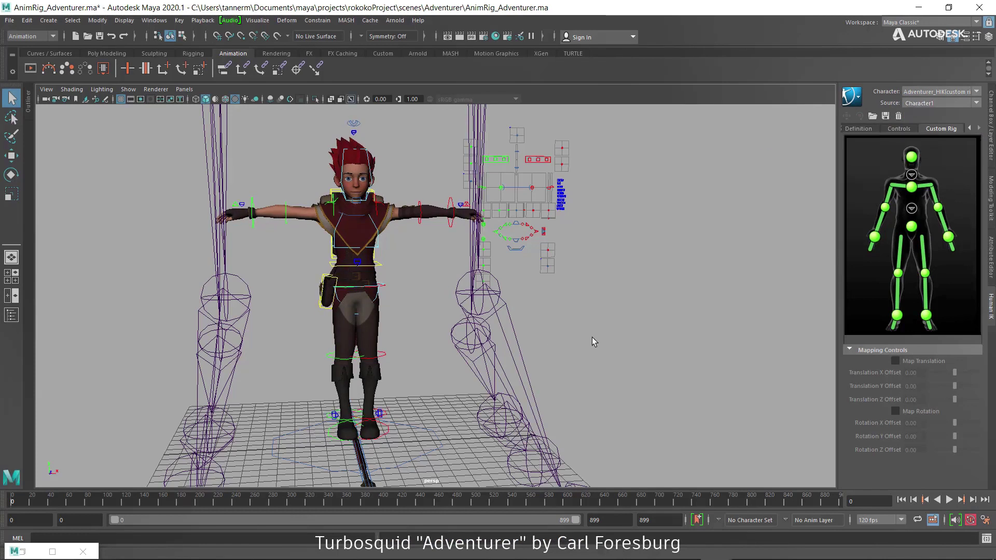
Step: Hide the rig controls and skeleton in the viewport and play back the retargeted saber animation on the Adventurer
{"action": "key", "text": "alt+1"}
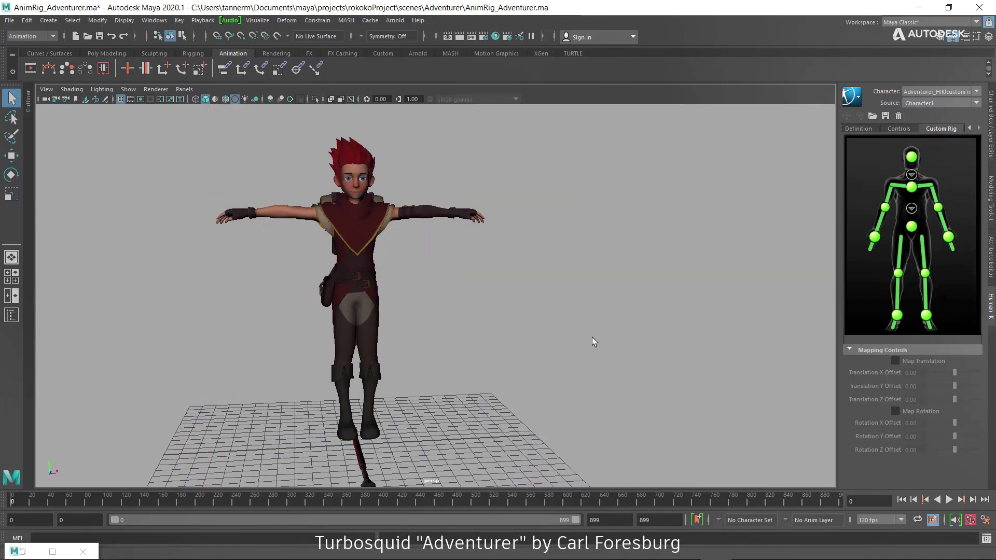
{"action": "left_click", "coordinate": [949, 501]}
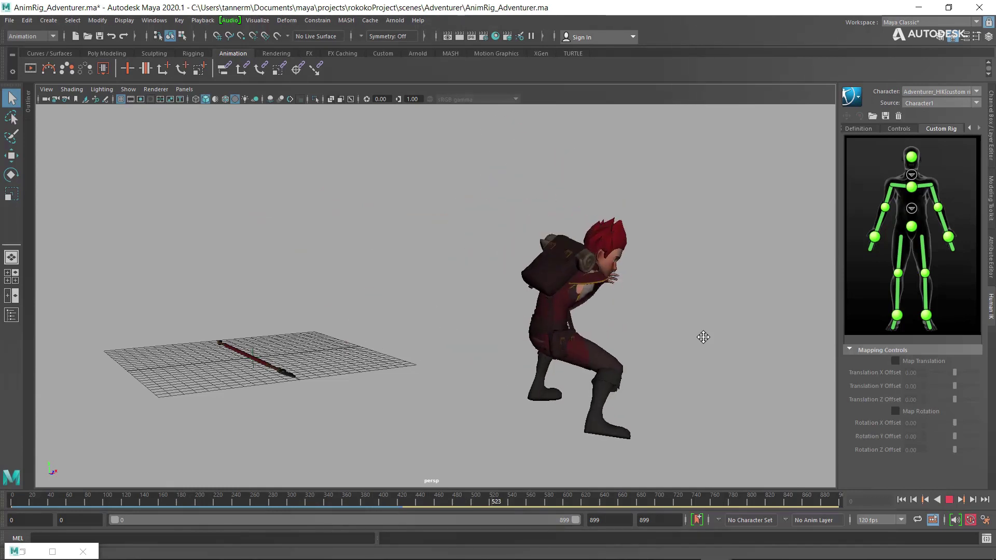
{"action": "left_click", "coordinate": [948, 500]}
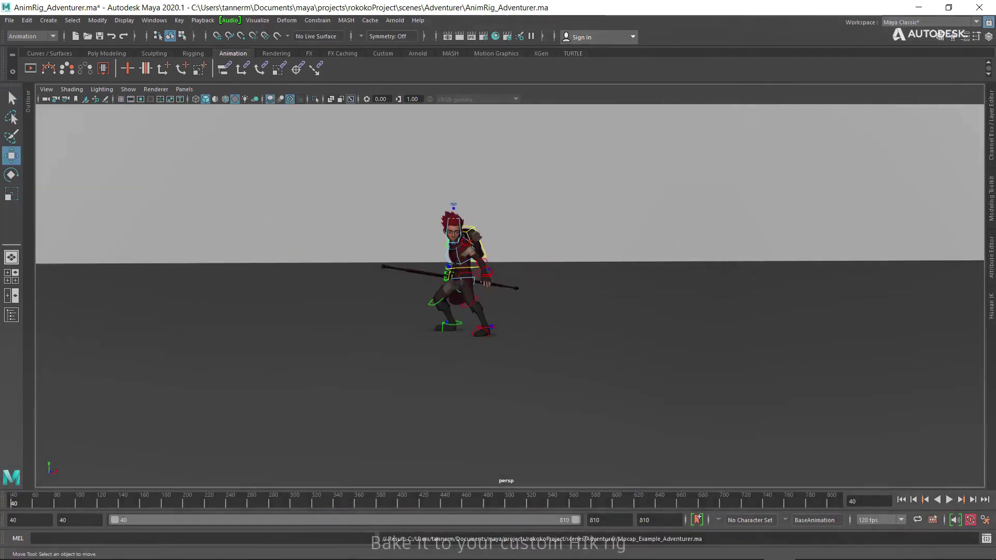